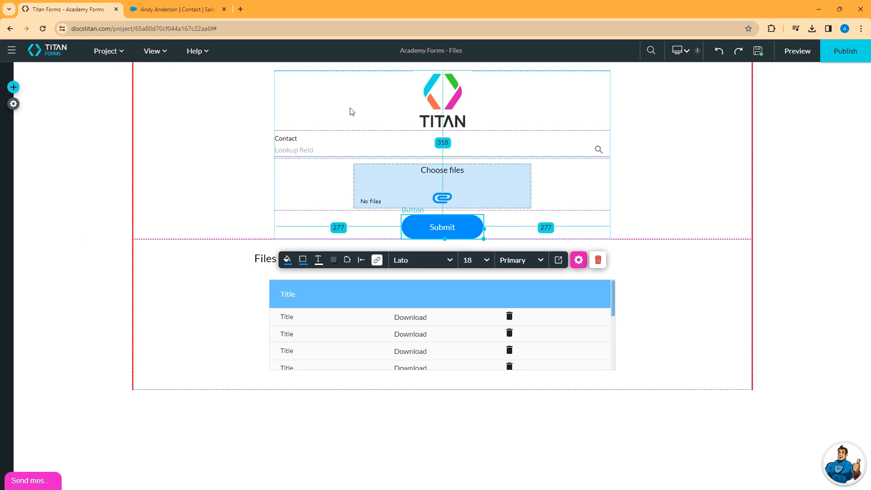
Preview the form, check the contact record's Files list in Salesforce, and return to the form preview
{"action": "left_click", "coordinate": [797, 51]}
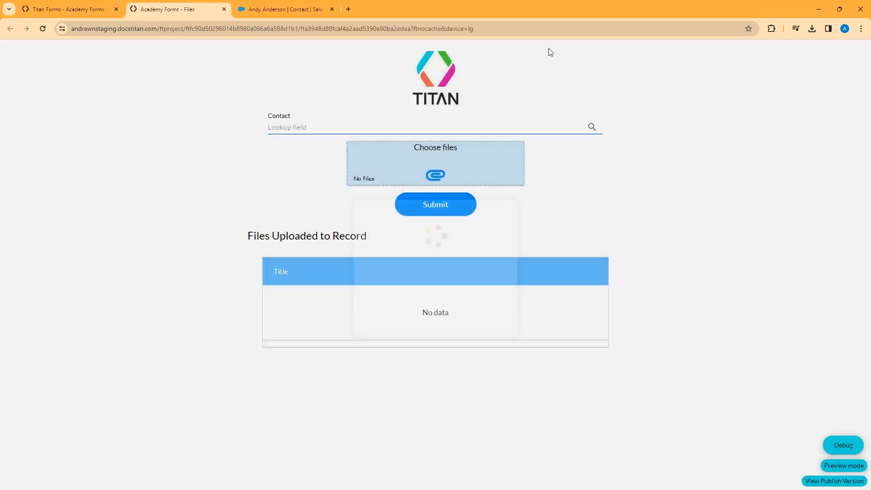
{"action": "left_click", "coordinate": [278, 10]}
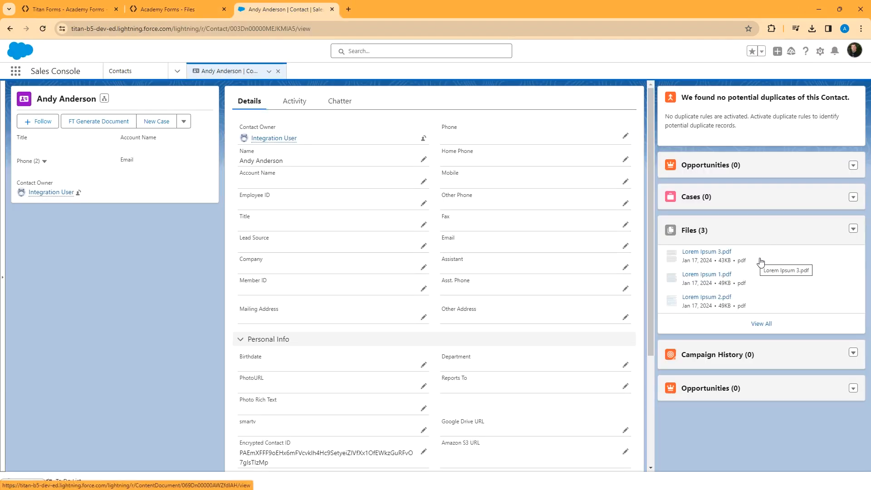
{"action": "left_click", "coordinate": [187, 9]}
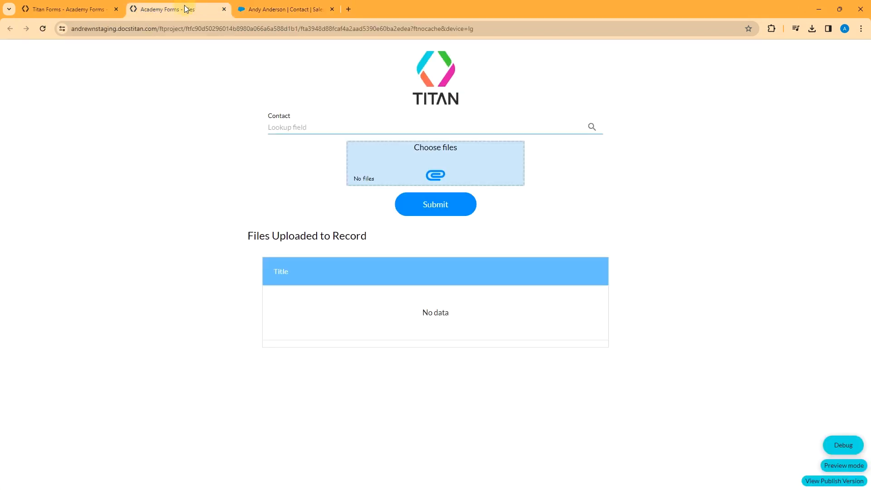
Select the first listed contact in the form's Contact lookup and apply the choice
{"action": "left_click", "coordinate": [589, 126]}
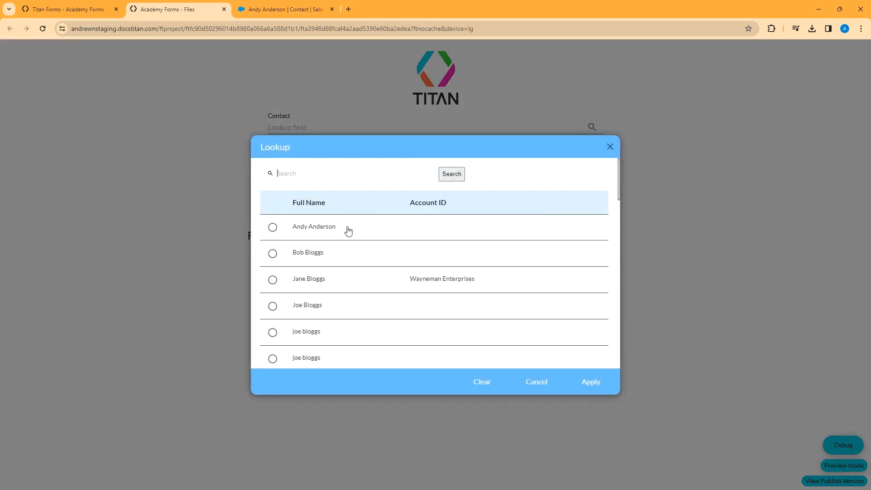
{"action": "left_click", "coordinate": [272, 226]}
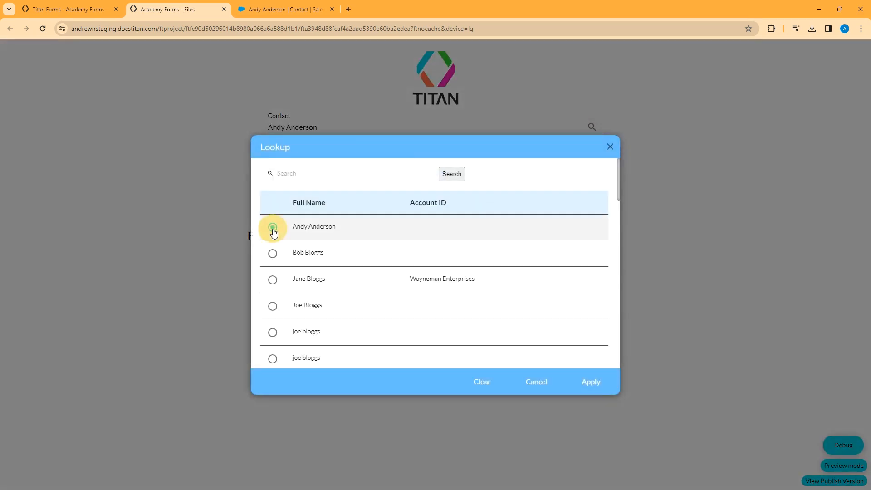
{"action": "left_click", "coordinate": [591, 382]}
Submit LoremIpsumMultipage.pdf from the testdocs folder through the form and refresh the contact's Salesforce record to check its files
{"action": "left_click", "coordinate": [432, 167]}
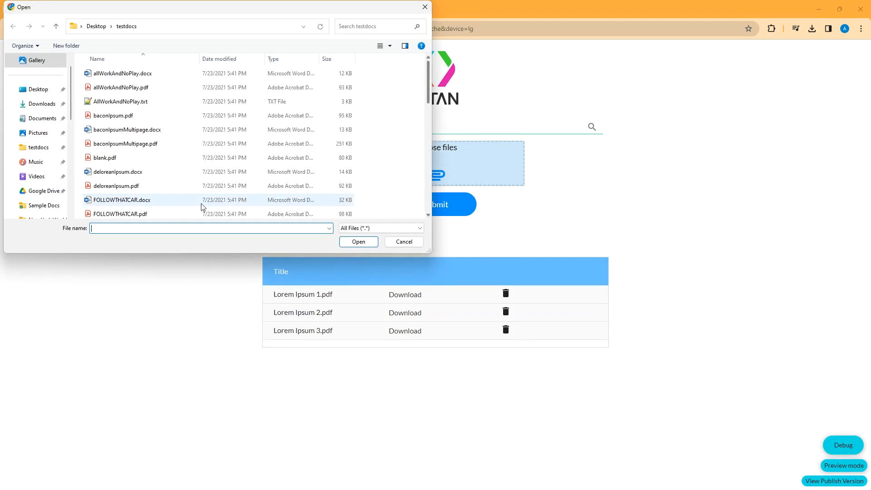
{"action": "scroll", "coordinate": [190, 191], "scroll_direction": "down", "scroll_amount": 5}
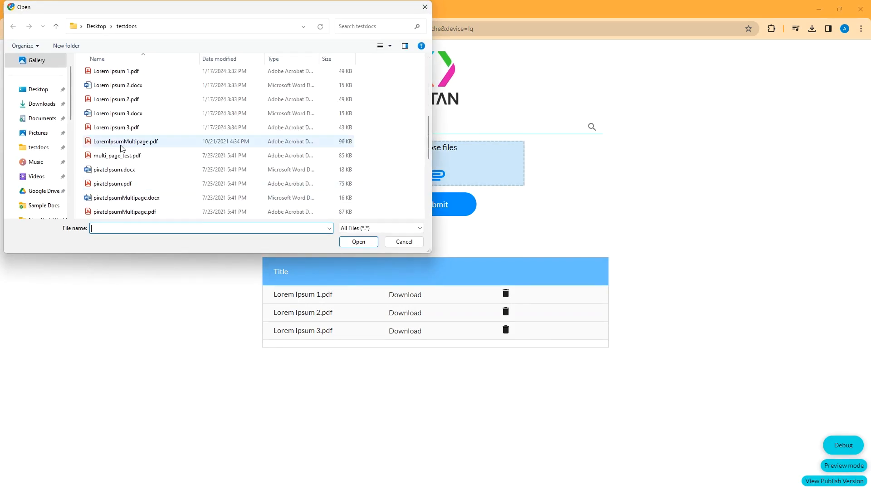
{"action": "left_click", "coordinate": [128, 144]}
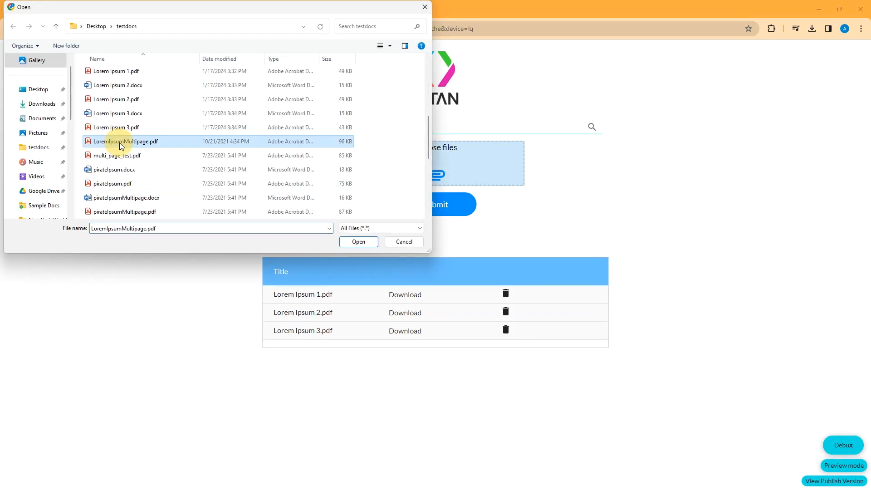
{"action": "left_click", "coordinate": [356, 241]}
{"action": "left_click", "coordinate": [431, 211]}
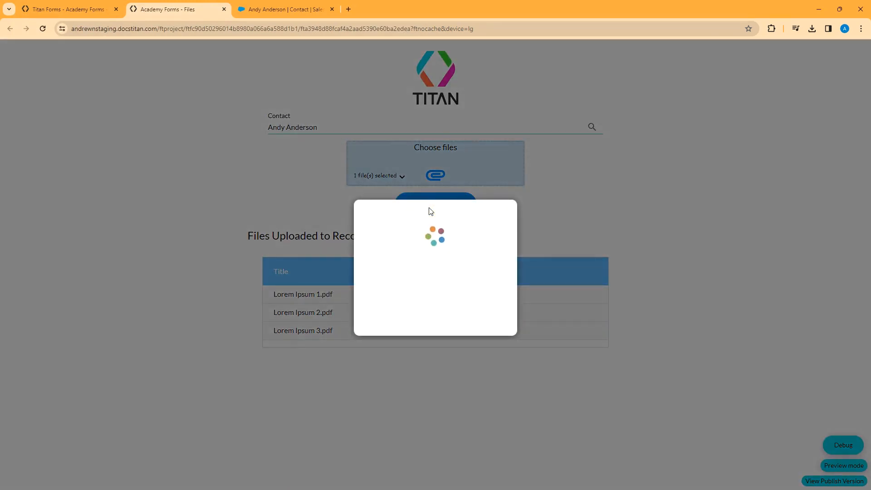
{"action": "left_click", "coordinate": [291, 9]}
{"action": "left_click", "coordinate": [43, 28]}
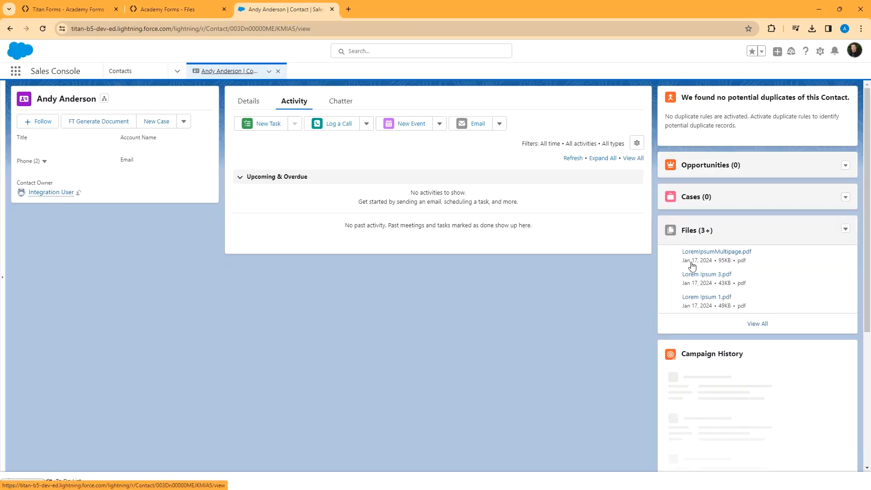
Switch back to the form editor and open the Files push integration in the project's Salesforce settings
{"action": "left_click", "coordinate": [89, 7]}
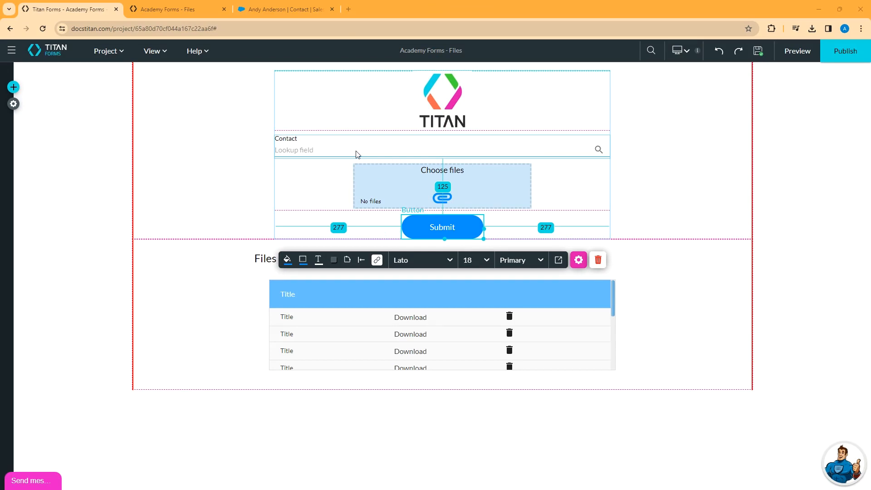
{"action": "left_click", "coordinate": [14, 105]}
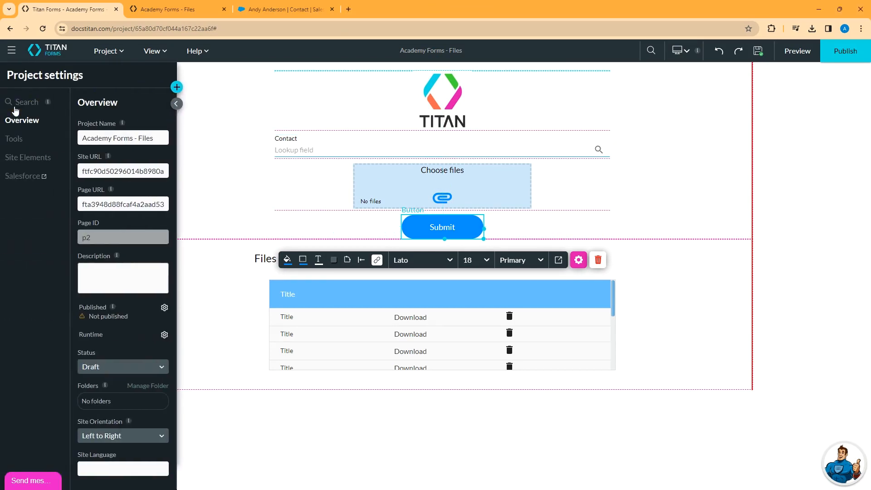
{"action": "left_click", "coordinate": [22, 177]}
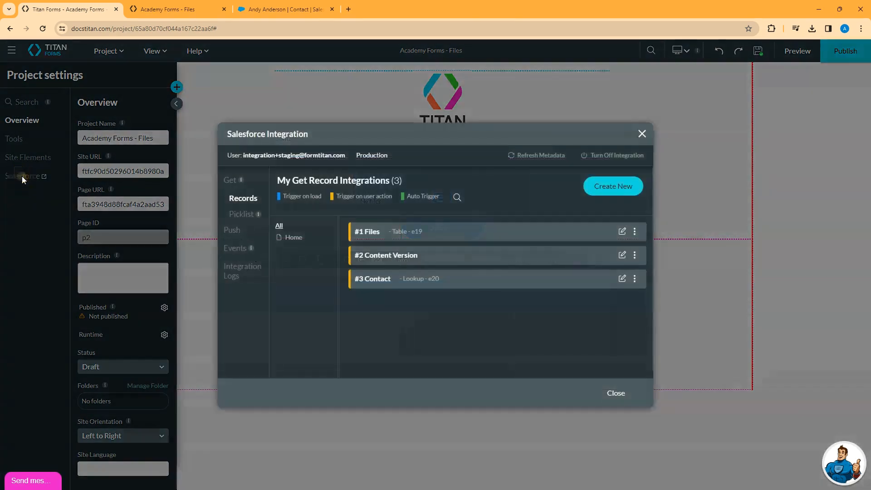
{"action": "left_click", "coordinate": [231, 230]}
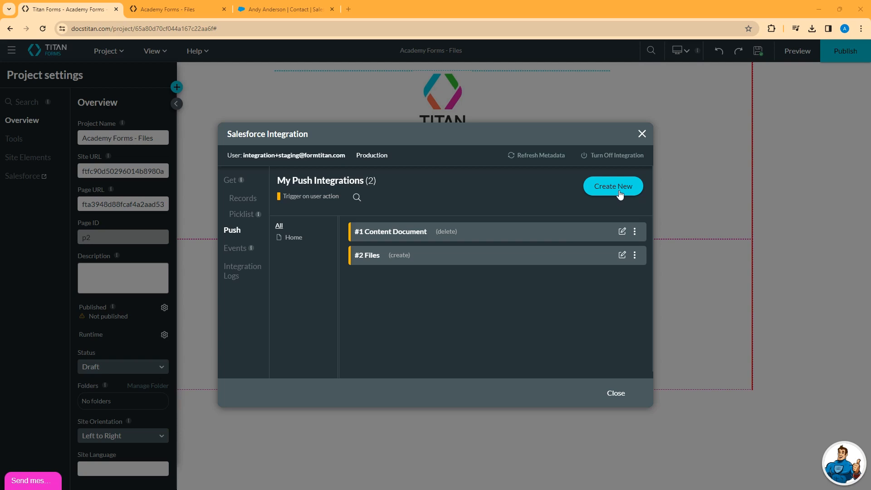
{"action": "left_click", "coordinate": [620, 194]}
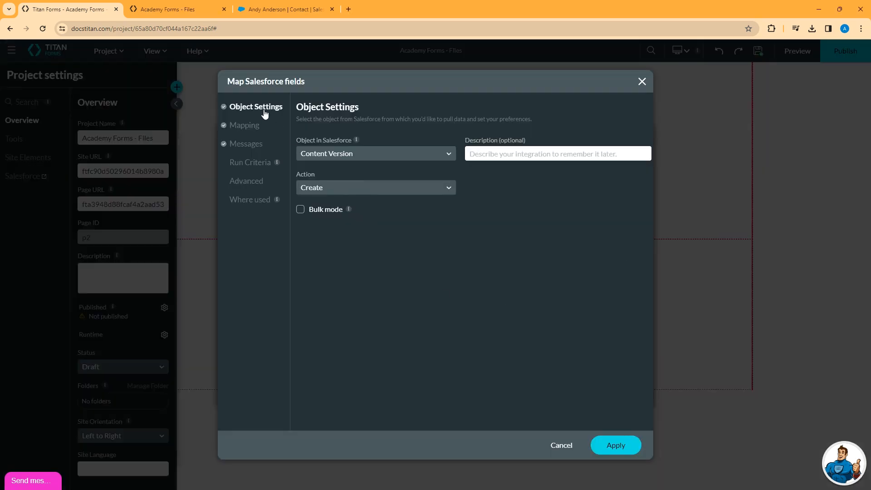
Set the push integration's Salesforce object to Files (Content Version) and its action to Create
{"action": "left_click", "coordinate": [383, 154]}
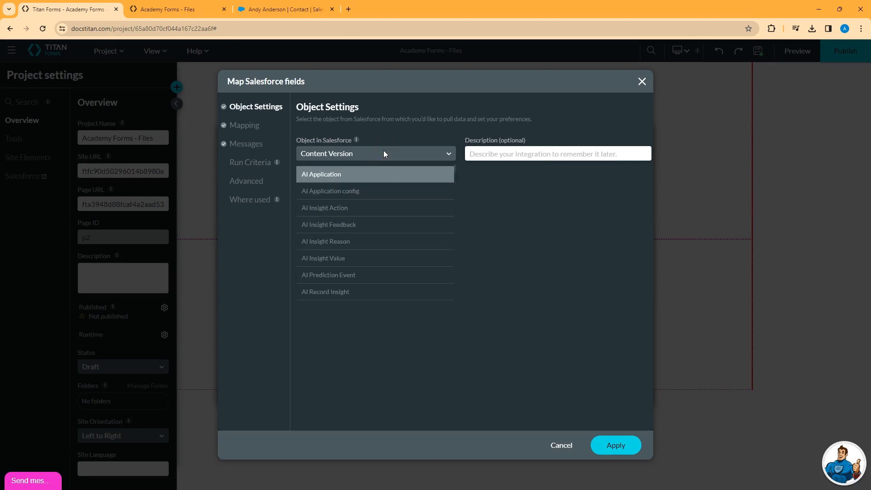
{"action": "type", "text": "files"}
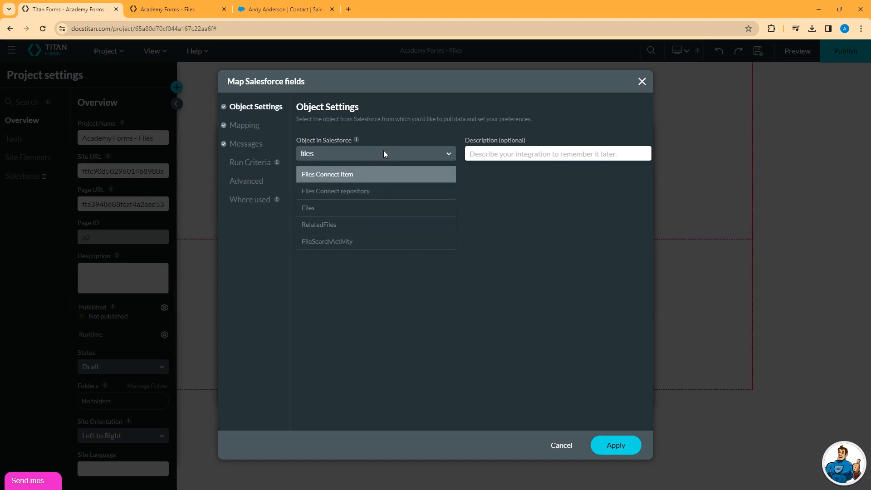
{"action": "left_click", "coordinate": [319, 208]}
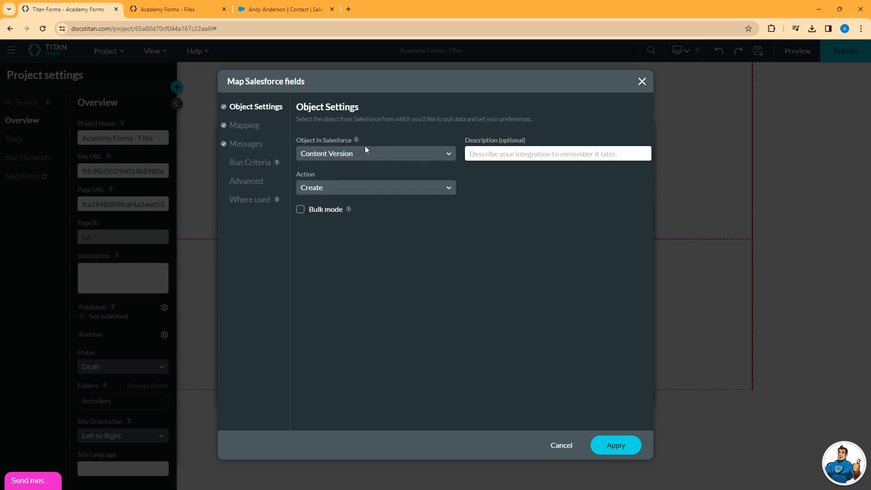
{"action": "left_click", "coordinate": [420, 188]}
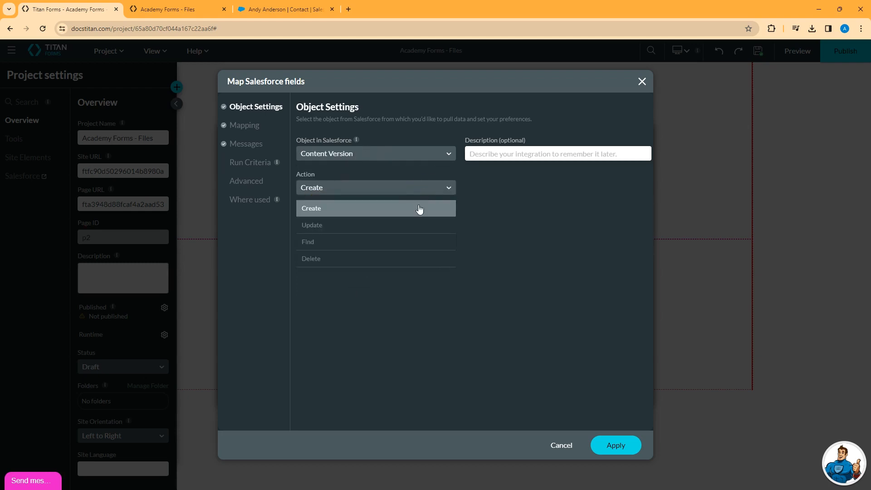
{"action": "left_click", "coordinate": [356, 211]}
Among the mapped fields, map Version Data to Choose files / File and First Publish Location ID to lkp Contact / Value
{"action": "left_click", "coordinate": [244, 126]}
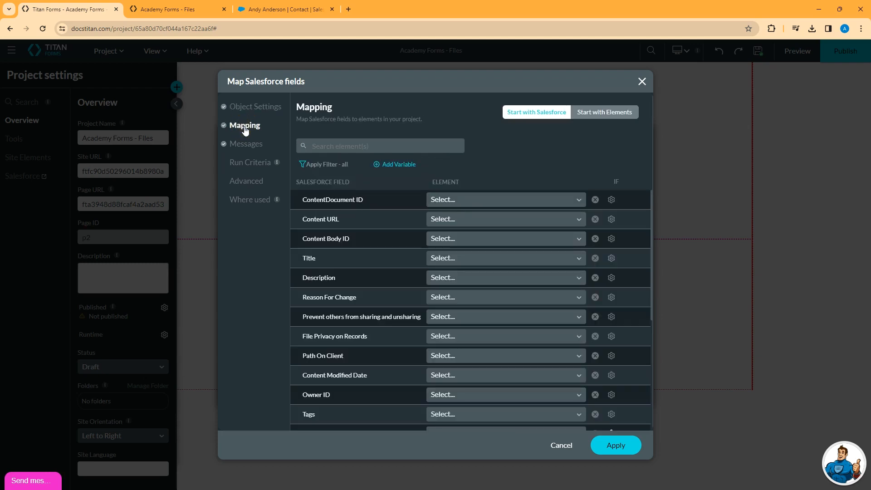
{"action": "left_click", "coordinate": [318, 165]}
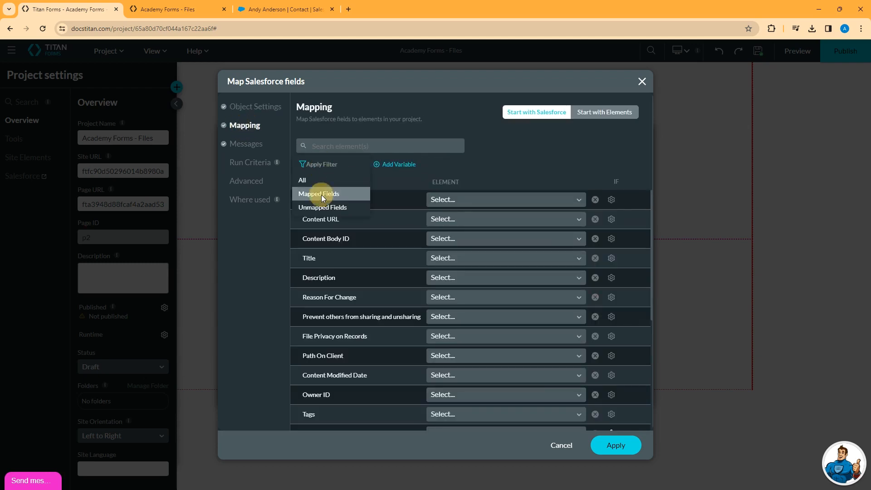
{"action": "left_click", "coordinate": [321, 195]}
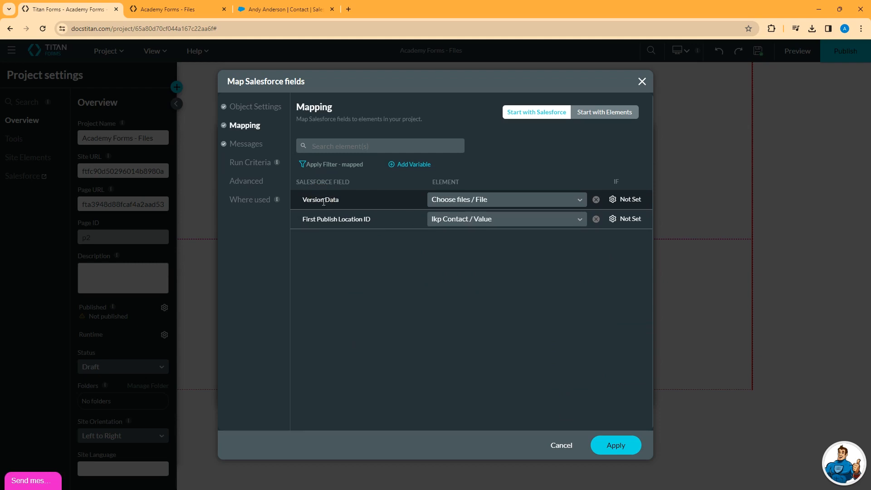
{"action": "left_click", "coordinate": [507, 200]}
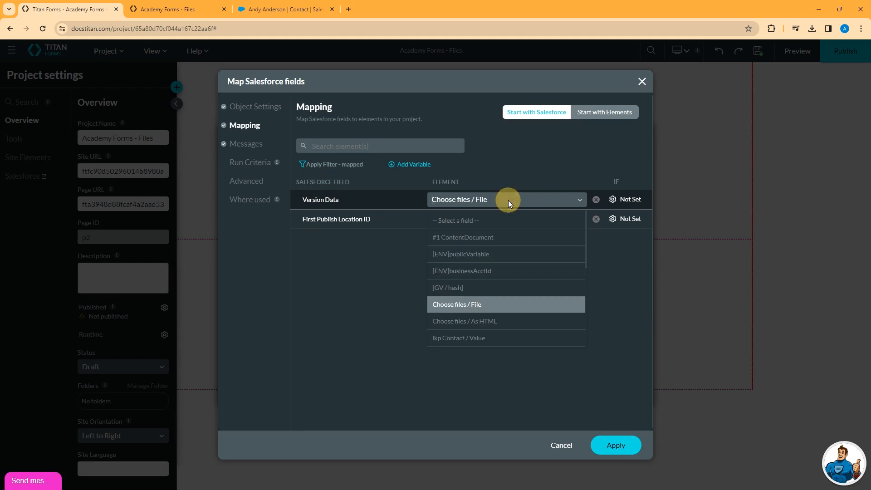
{"action": "left_click", "coordinate": [478, 305]}
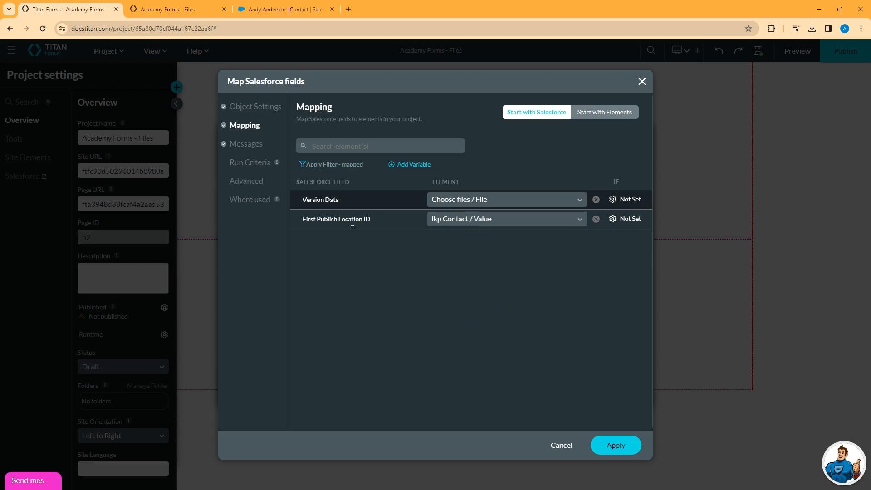
{"action": "left_click", "coordinate": [577, 219]}
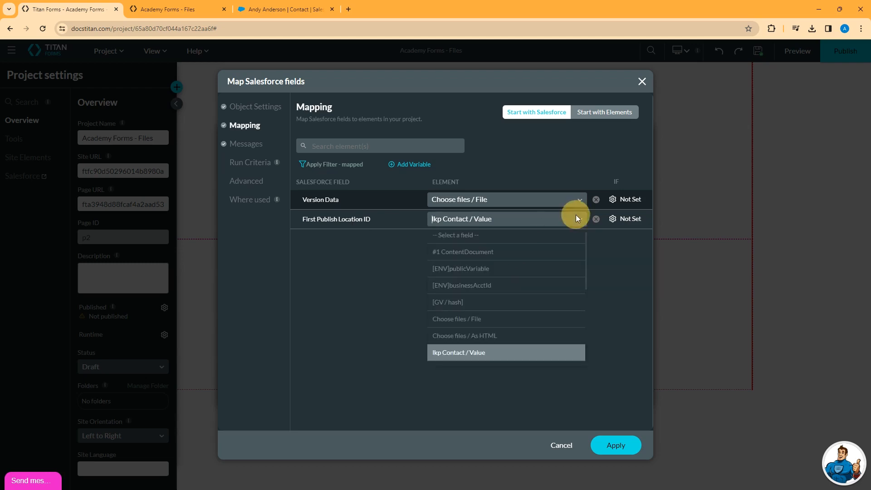
{"action": "left_click", "coordinate": [486, 350]}
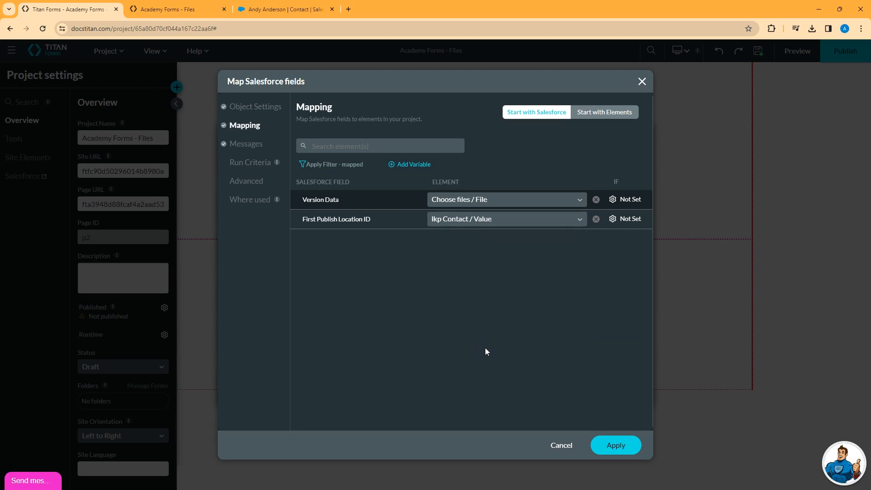
Try mapping the Title field to Other with the text File Title, clear it, and list only the mapped fields again
{"action": "left_click", "coordinate": [333, 164]}
{"action": "left_click", "coordinate": [309, 181]}
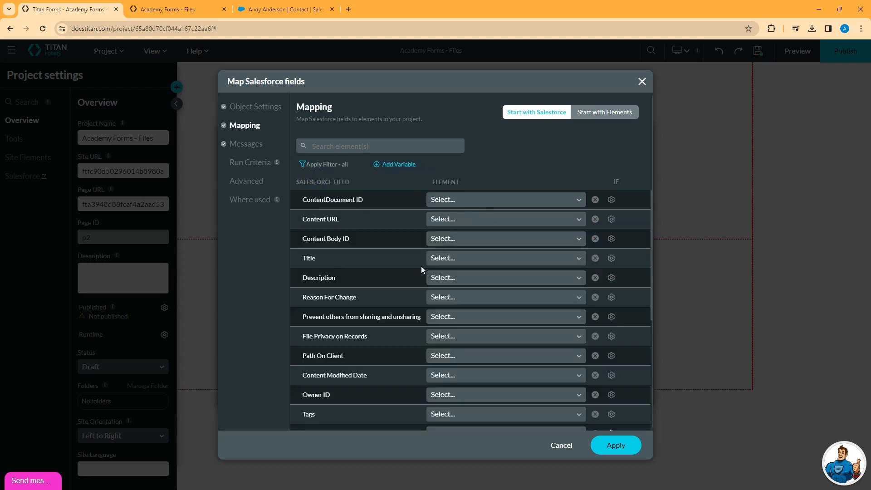
{"action": "left_click", "coordinate": [444, 260]}
{"action": "type", "text": "other"}
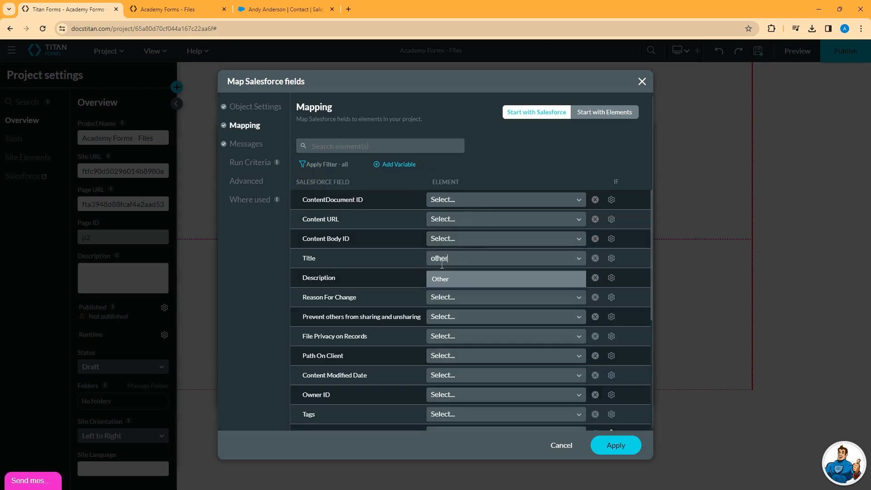
{"action": "left_click", "coordinate": [454, 284]}
{"action": "left_click", "coordinate": [540, 259]}
{"action": "type", "text": "F"}
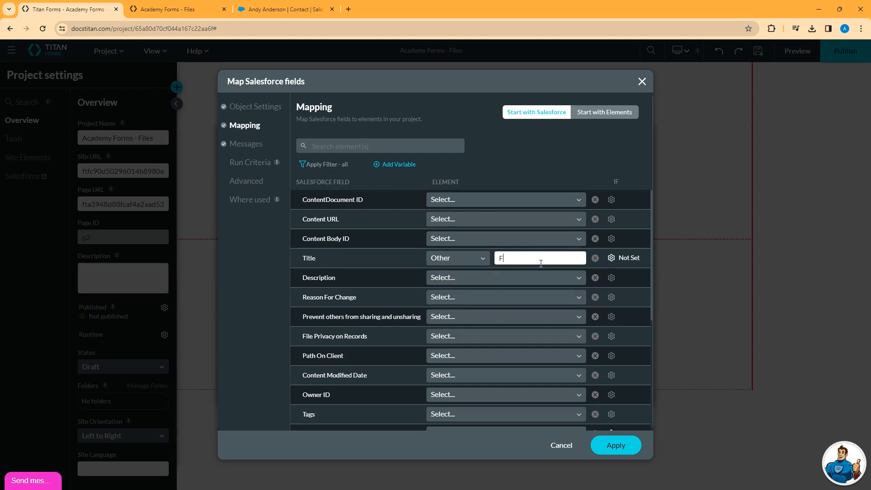
{"action": "type", "text": "ile Title"}
{"action": "left_click", "coordinate": [595, 260]}
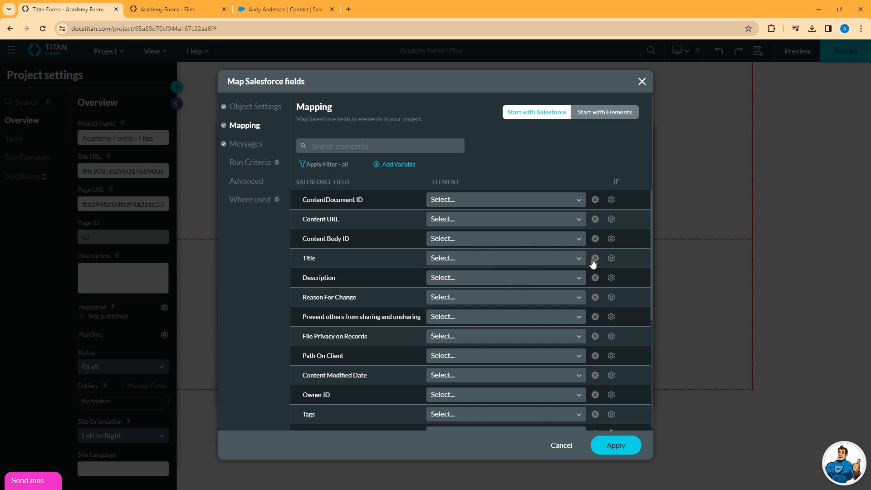
{"action": "left_click", "coordinate": [325, 166]}
{"action": "left_click", "coordinate": [323, 196]}
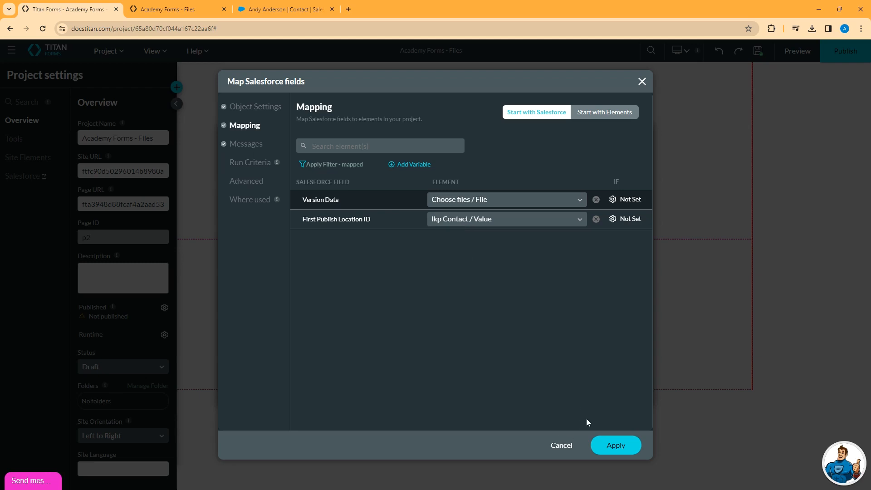
Apply the field mapping and close the Salesforce integration settings
{"action": "left_click", "coordinate": [615, 445]}
{"action": "left_click", "coordinate": [617, 394]}
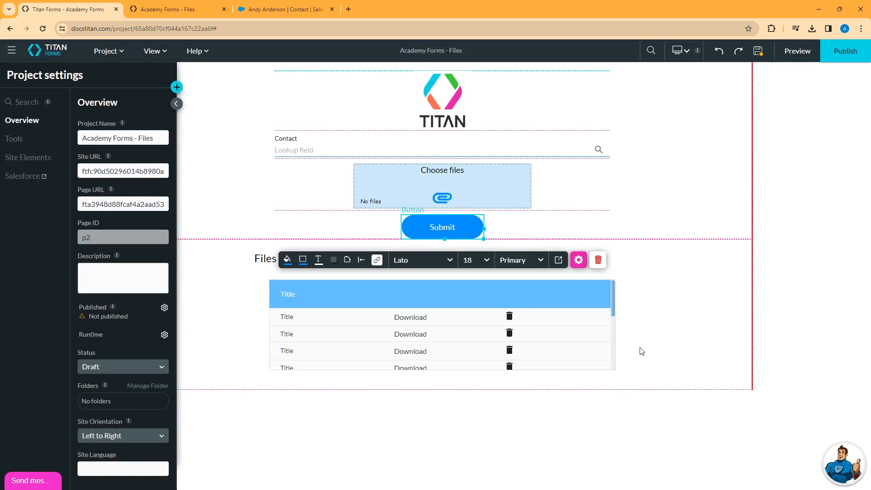
{"action": "left_click", "coordinate": [676, 210]}
Open the Submit button's on-click action flow and look over the node types that can be added after Start
{"action": "left_click", "coordinate": [474, 231]}
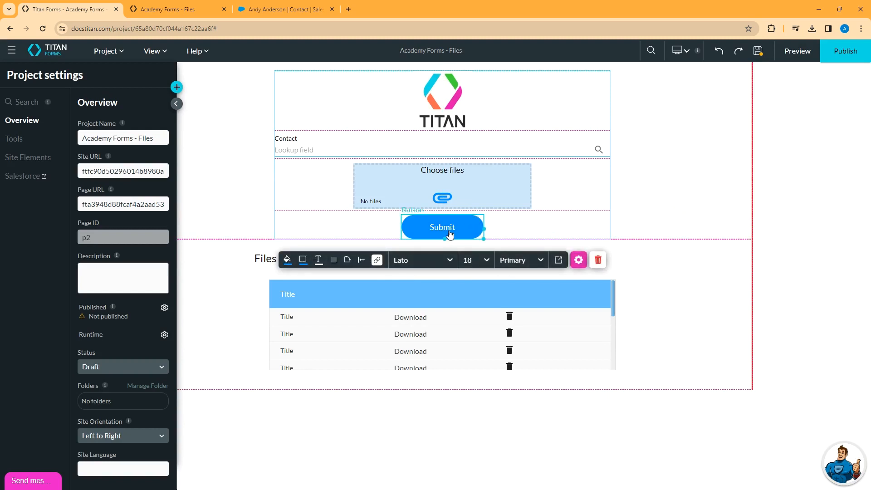
{"action": "left_click", "coordinate": [377, 260]}
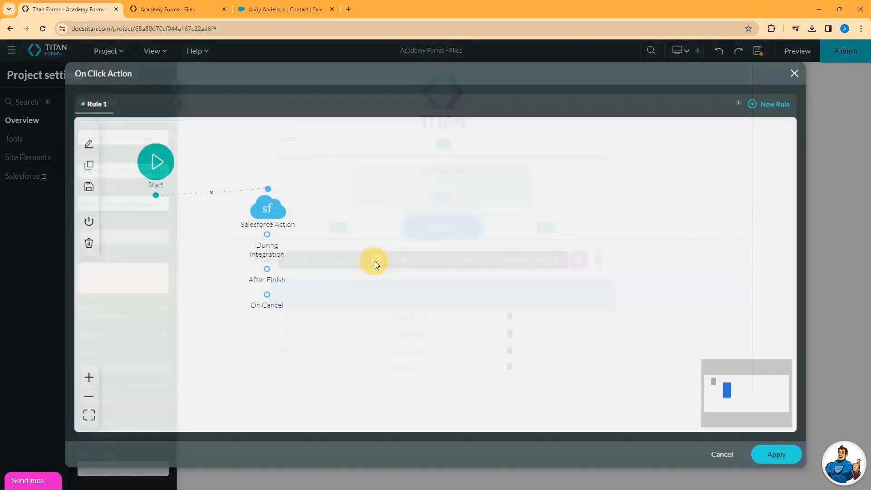
{"action": "left_click", "coordinate": [163, 197]}
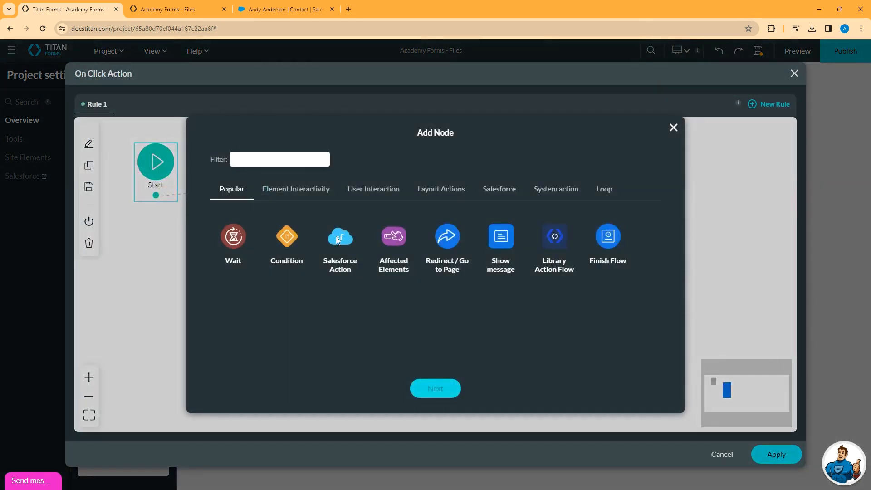
{"action": "left_click", "coordinate": [674, 128]}
Set the flow's Salesforce Action node to process #2 Files (create), save the node, and apply the on-click action
{"action": "double_click", "coordinate": [269, 207]}
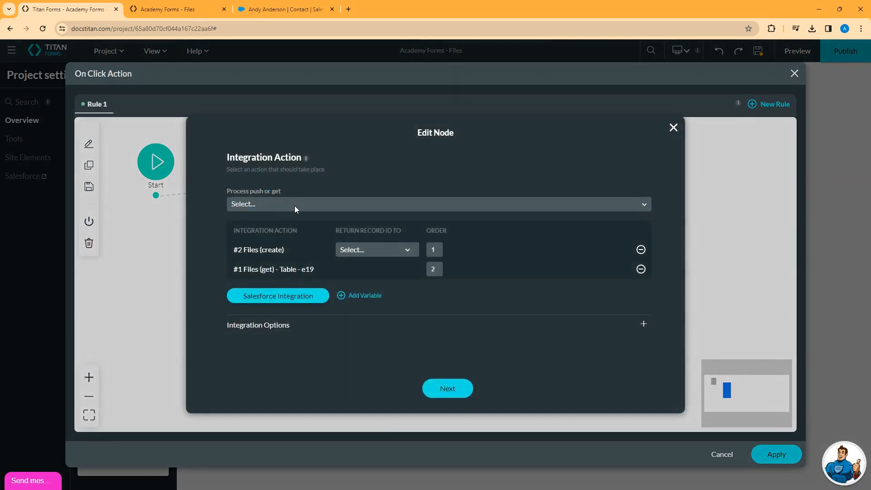
{"action": "left_click", "coordinate": [295, 206]}
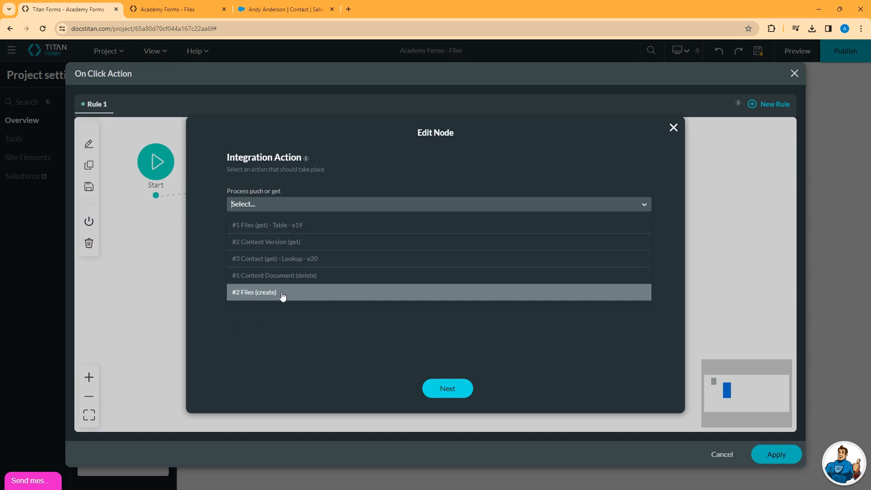
{"action": "left_click", "coordinate": [282, 294]}
{"action": "left_click", "coordinate": [447, 389]}
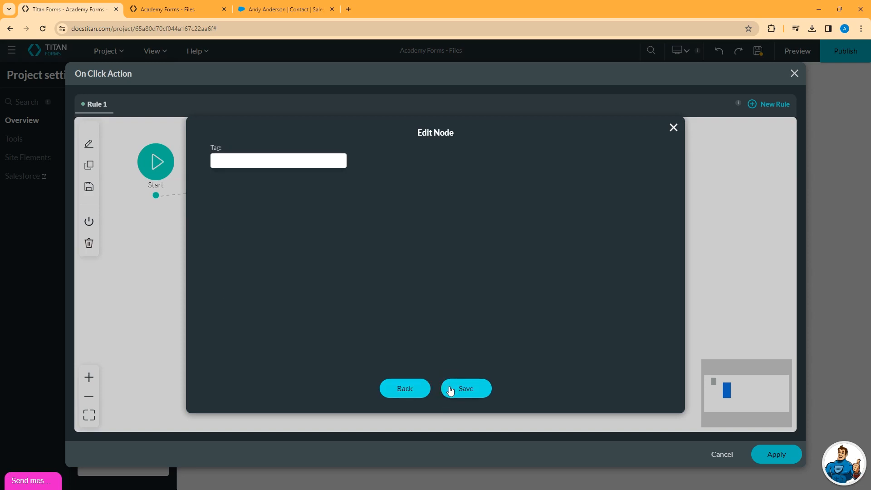
{"action": "left_click", "coordinate": [473, 383]}
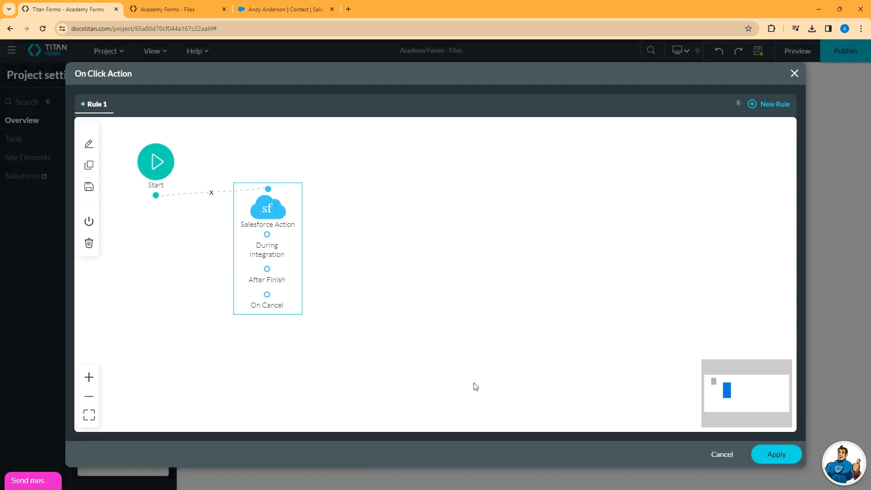
{"action": "left_click", "coordinate": [777, 455]}
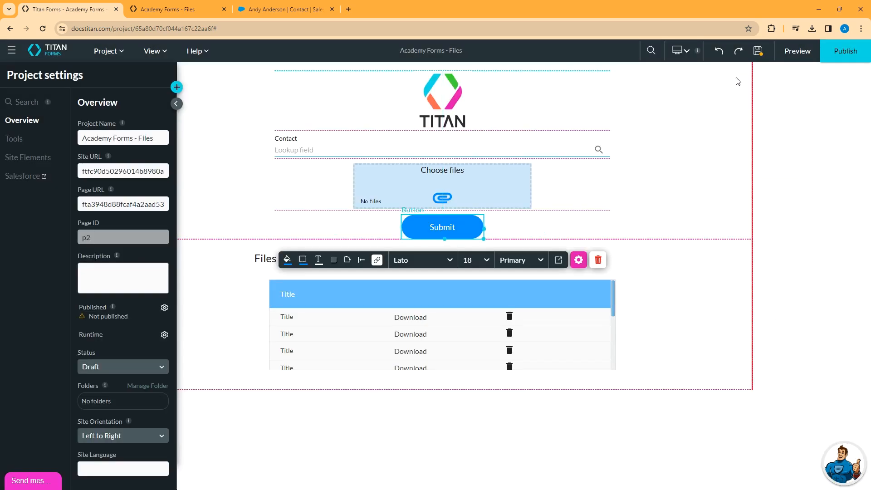
Save the project and, in a preview of the form, choose the second listed contact in the Contact lookup
{"action": "left_click", "coordinate": [758, 51]}
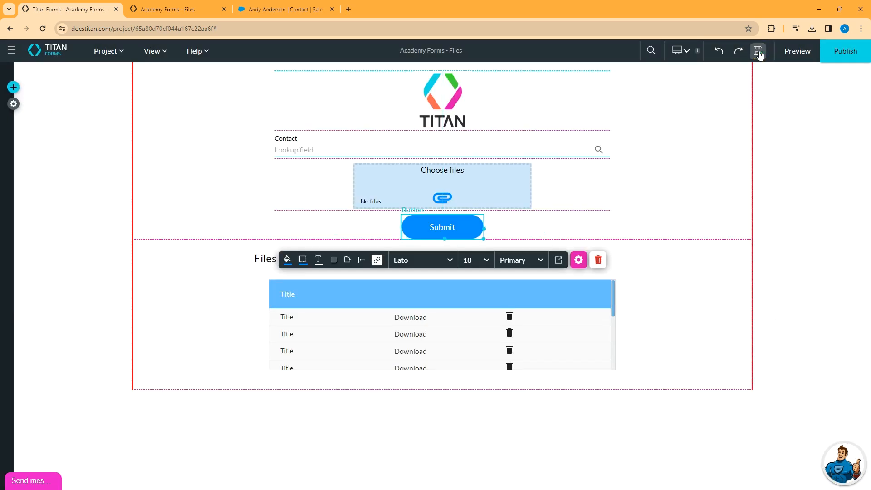
{"action": "left_click", "coordinate": [802, 52]}
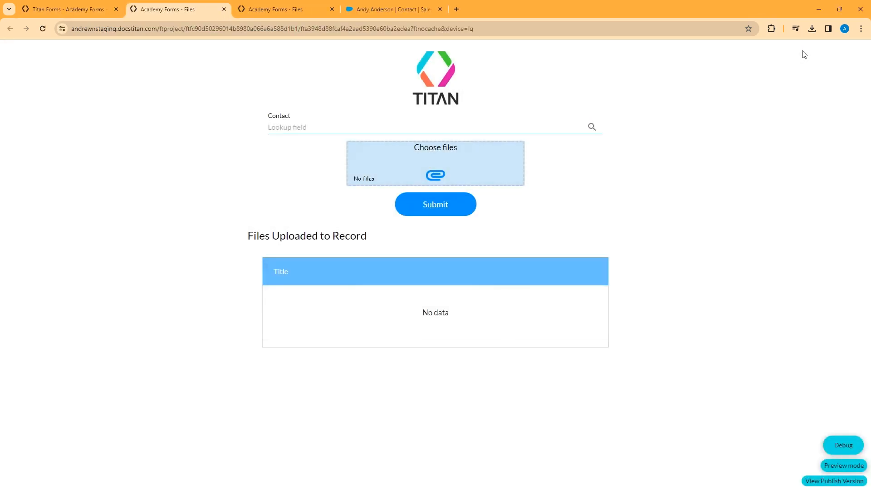
{"action": "left_click", "coordinate": [590, 128]}
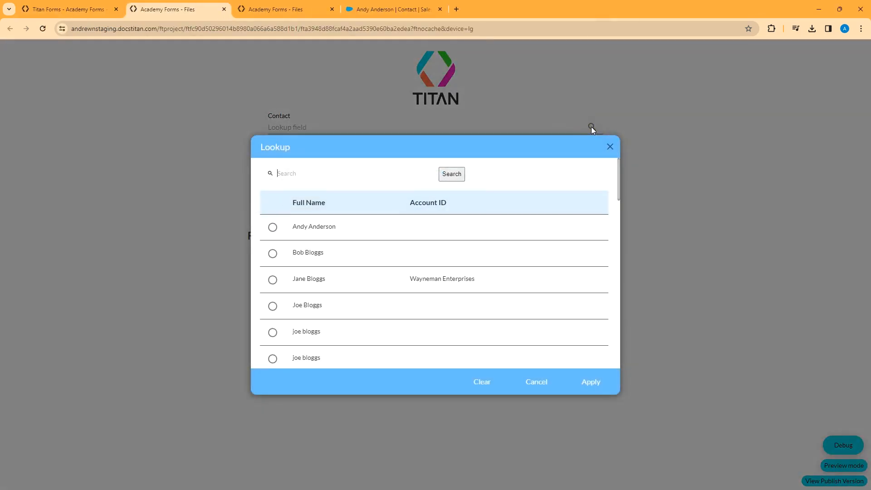
{"action": "left_click", "coordinate": [273, 255]}
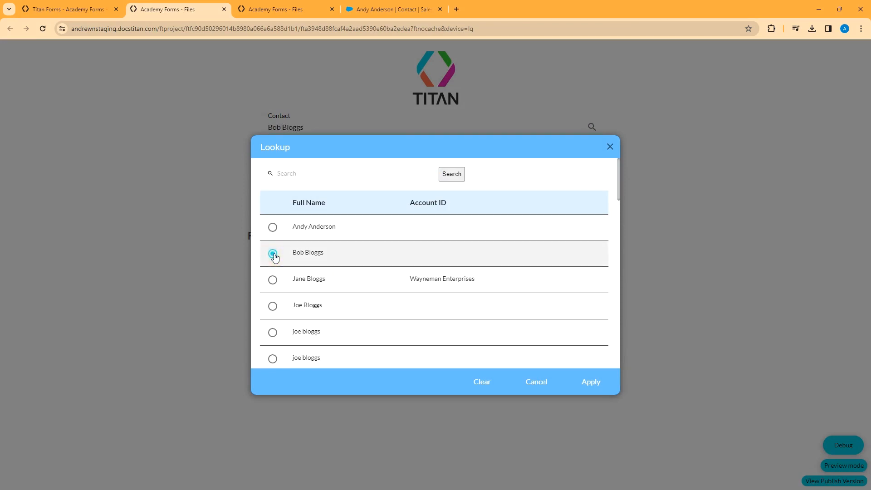
{"action": "left_click", "coordinate": [588, 381]}
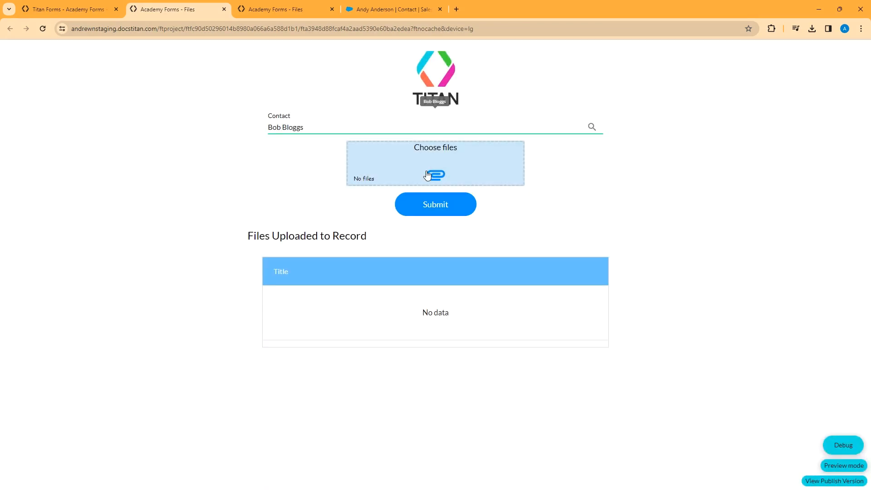
Attach Lorem Ipsum 2.pdf and Lorem Ipsum 3.pdf from the testdocs folder under Choose files and submit the form
{"action": "left_click", "coordinate": [427, 173]}
{"action": "scroll", "coordinate": [194, 115], "scroll_direction": "up", "scroll_amount": 1}
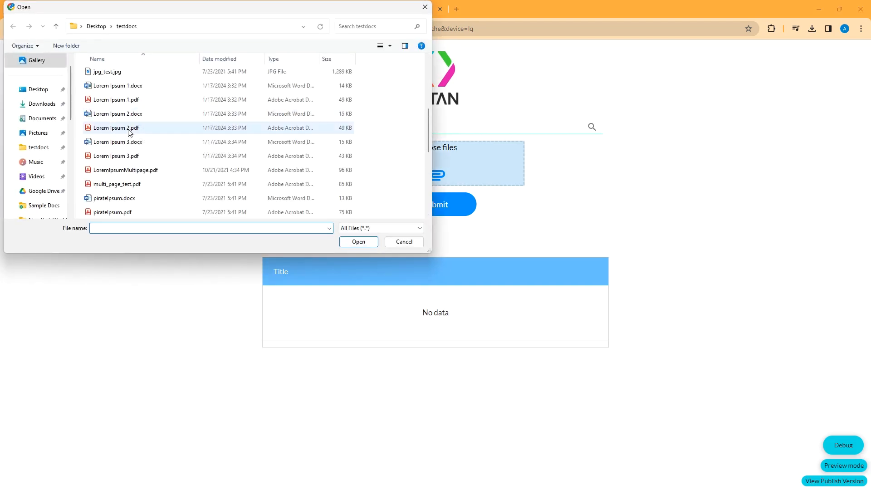
{"action": "left_click", "coordinate": [132, 128]}
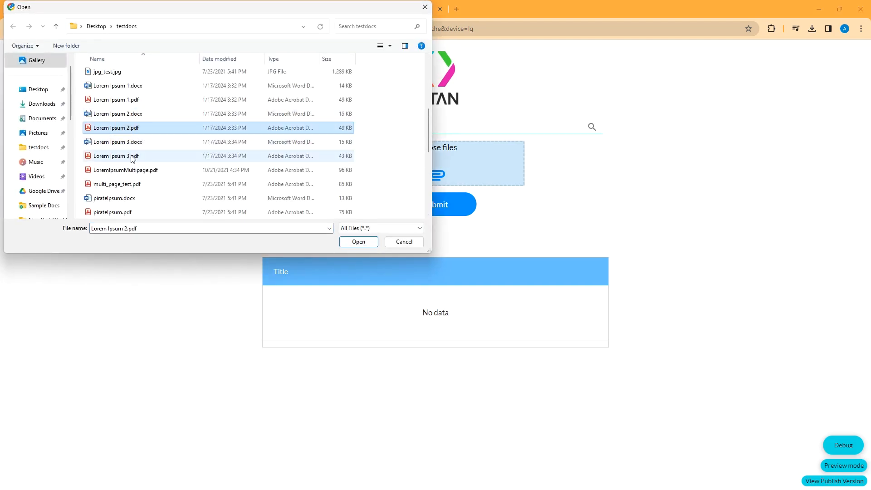
{"action": "left_click", "coordinate": [133, 156], "text": "ctrl"}
{"action": "left_click", "coordinate": [358, 242]}
{"action": "left_click", "coordinate": [441, 205]}
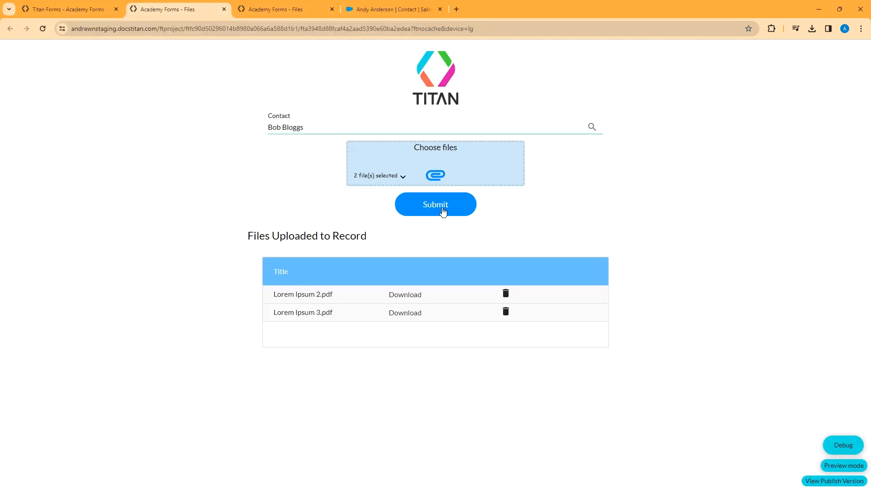
Switch to Salesforce, search for the selected contact's full name, and open that contact's record to check its files
{"action": "left_click", "coordinate": [391, 9]}
{"action": "left_click", "coordinate": [372, 51]}
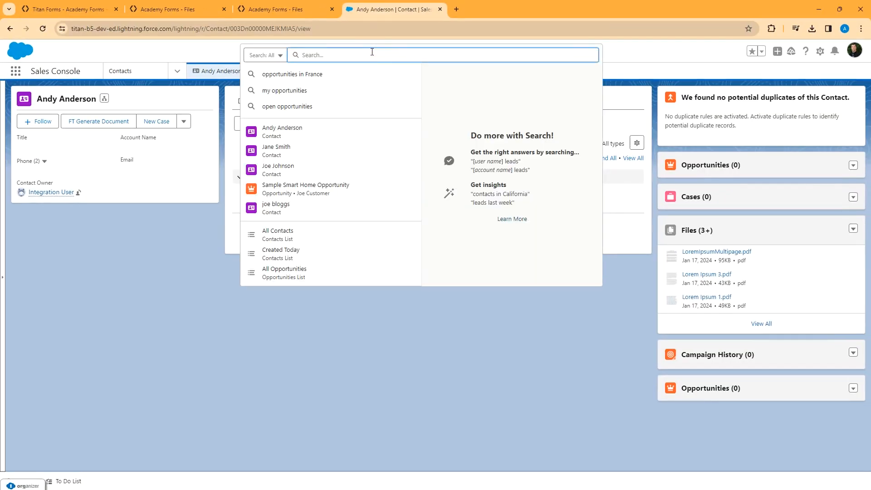
{"action": "type", "text": "bob bloggs"}
{"action": "key", "text": "Return"}
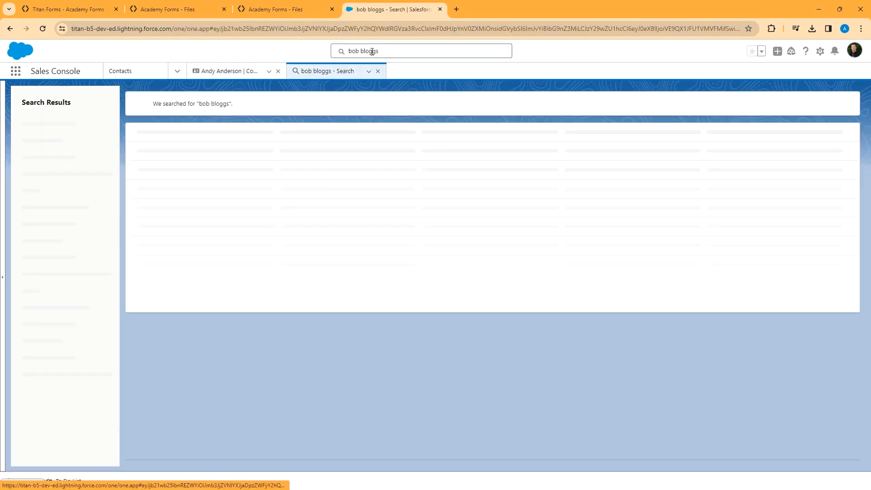
{"action": "left_click", "coordinate": [146, 314]}
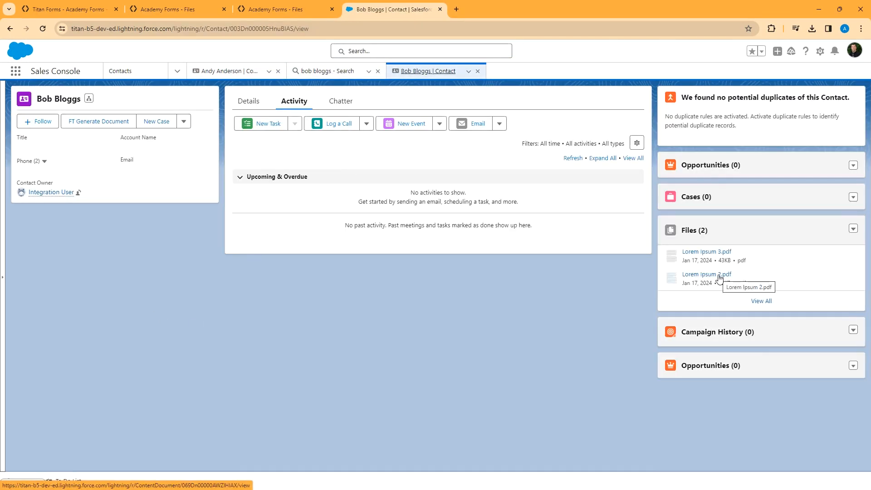